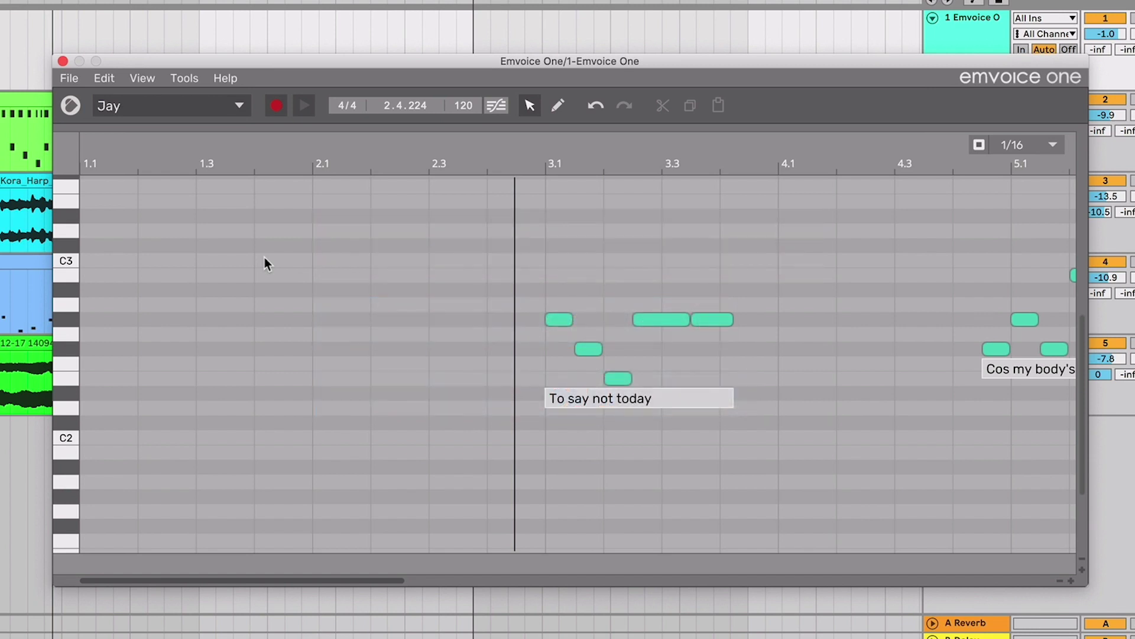
Add notes at beats 1.1 and 1.3 of bar 1, drawing the second with the Pencil tool.
{"action": "double_click", "coordinate": [85, 278]}
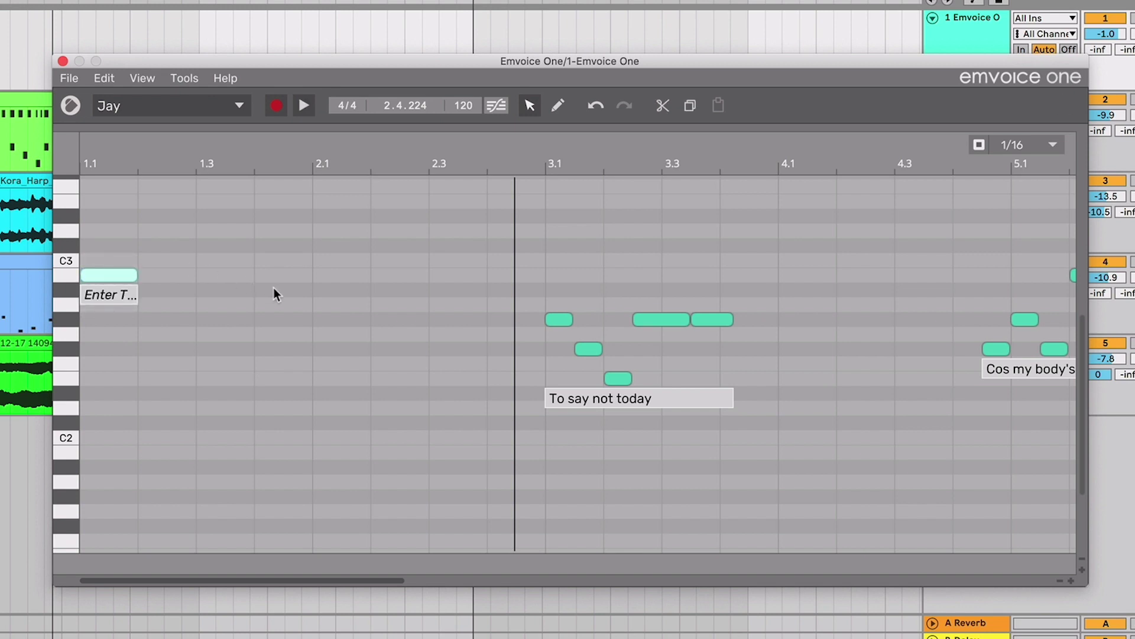
{"action": "left_click", "coordinate": [557, 107]}
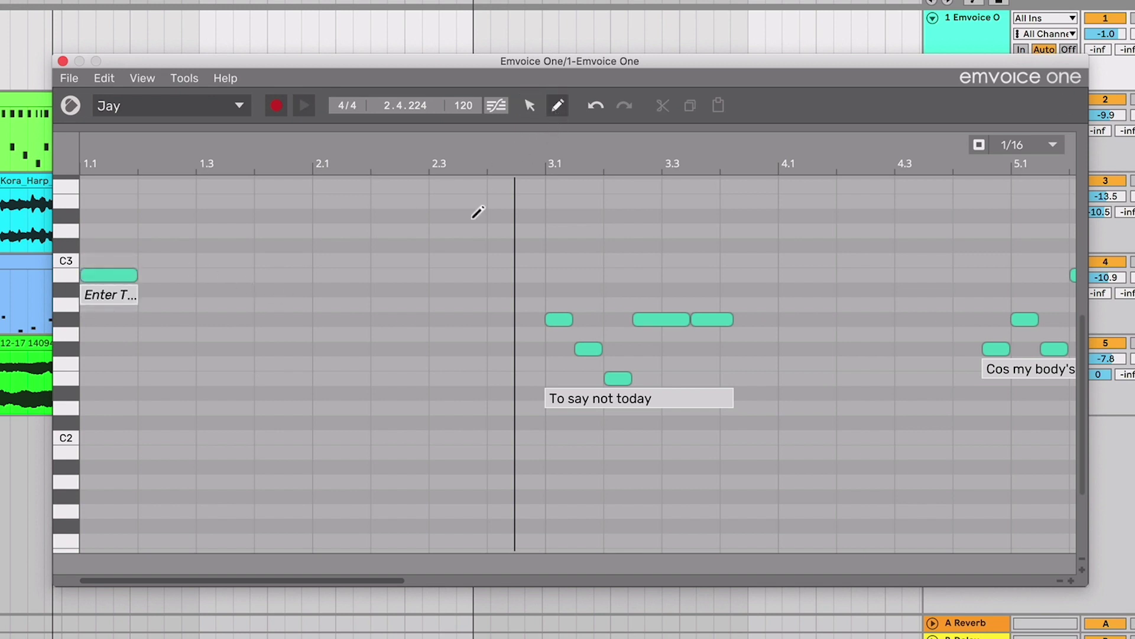
{"action": "left_click", "coordinate": [204, 319]}
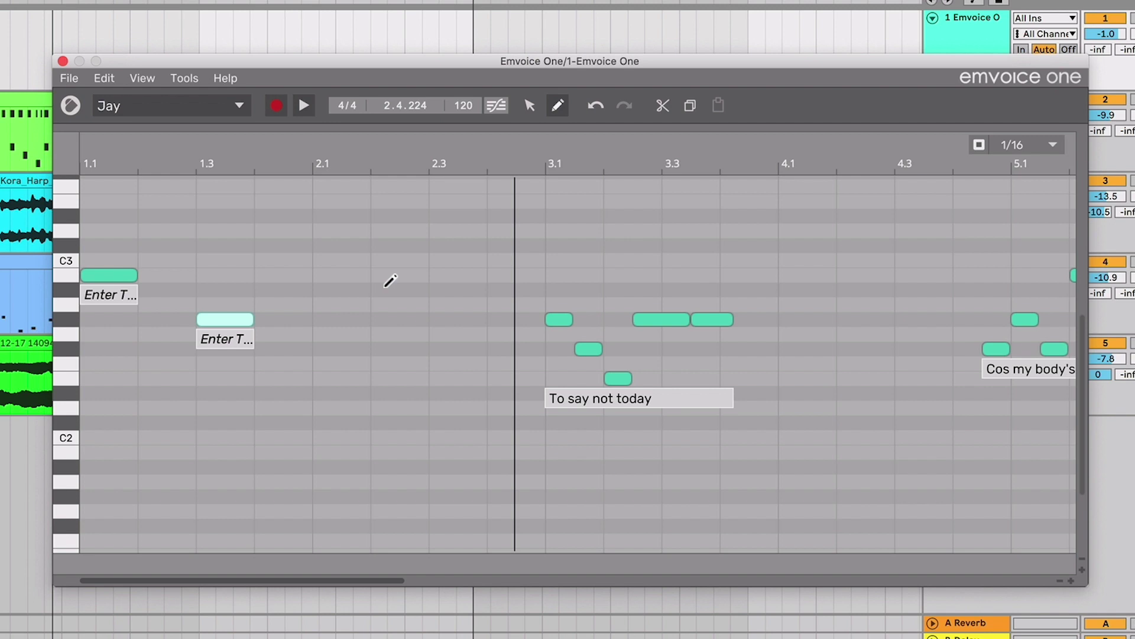
Play the two new notes back, stop playback, and deselect the 1.3 note.
{"action": "key", "text": "space"}
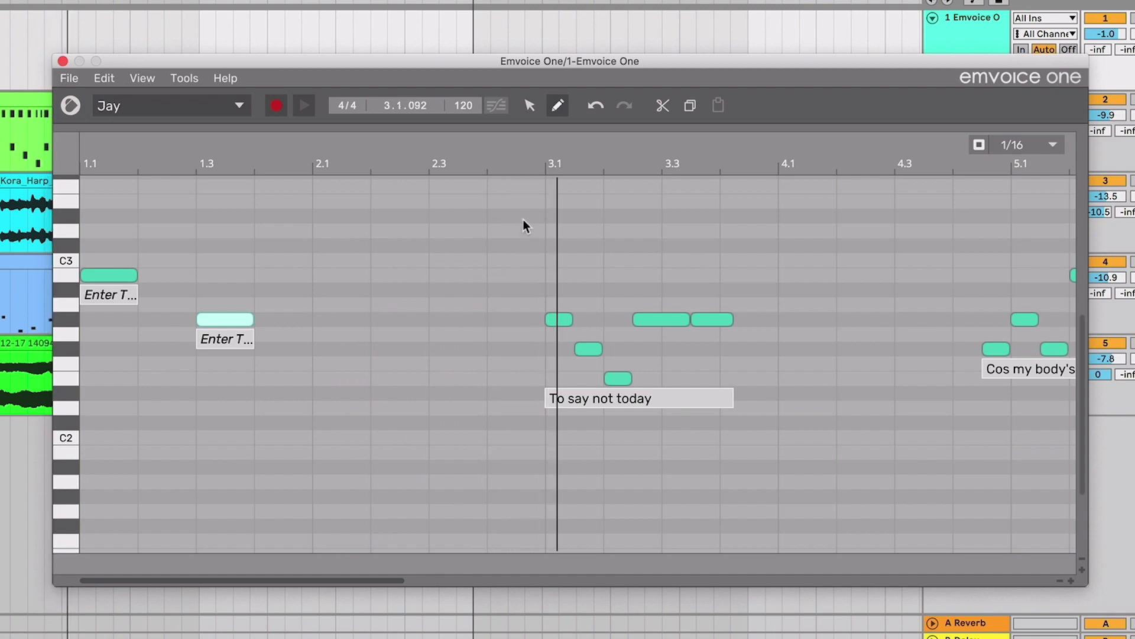
{"action": "key", "text": "space"}
{"action": "left_click", "coordinate": [533, 106]}
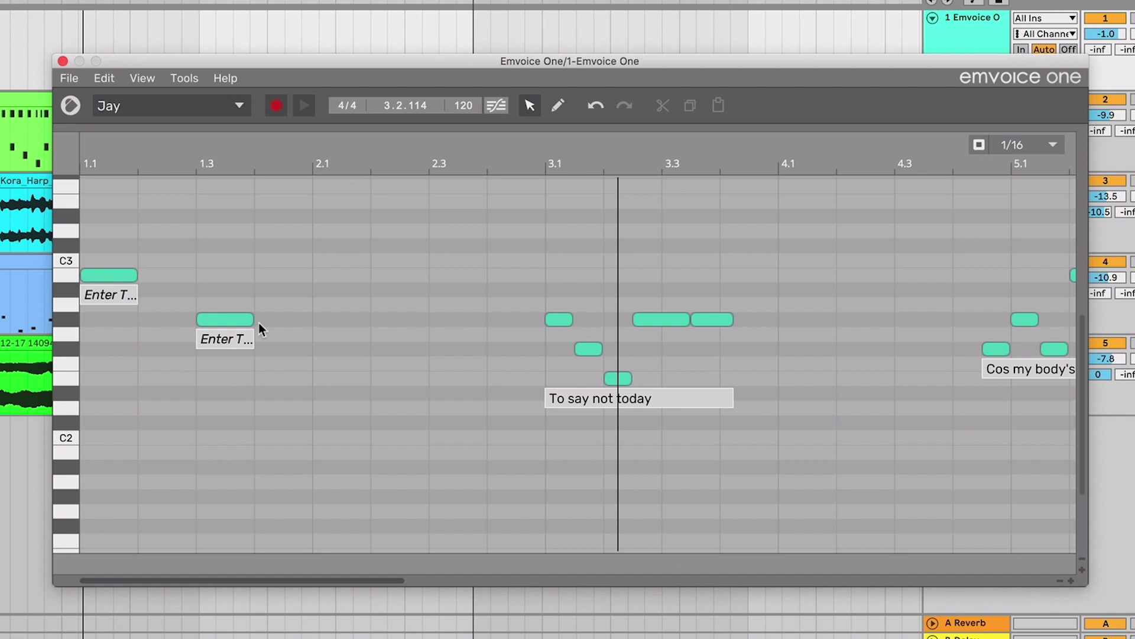
Lengthen the 1.3 note, lower both notes three semitones, raise the 1.3 note above C3, and play.
{"action": "left_click_drag", "start_coordinate": [253, 320], "coordinate": [279, 329]}
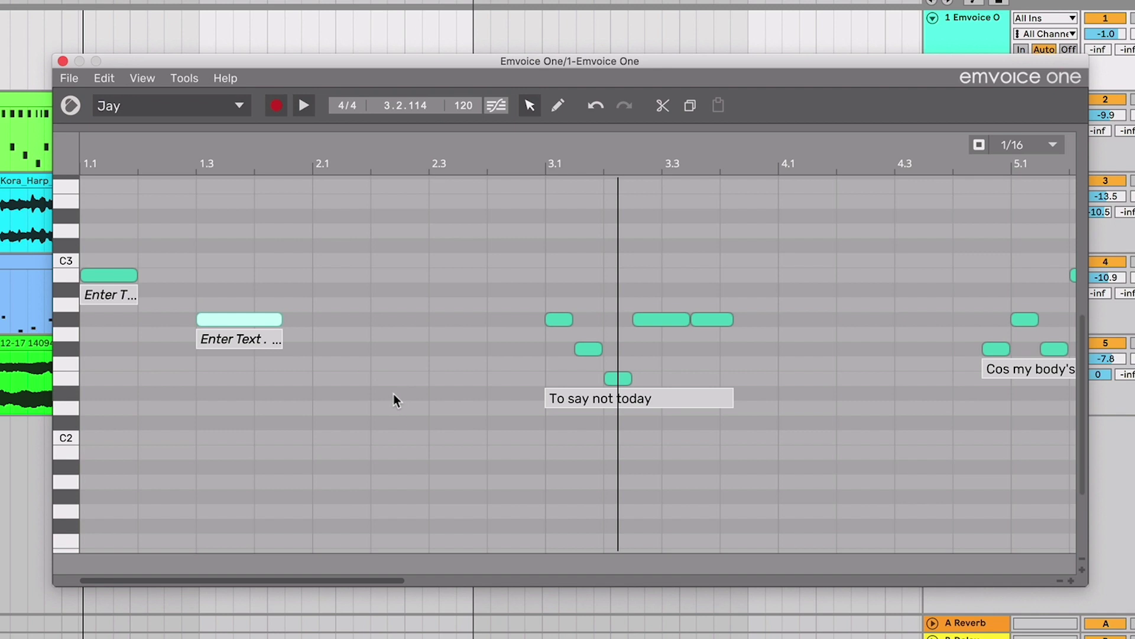
{"action": "left_click_drag", "start_coordinate": [393, 394], "coordinate": [97, 212]}
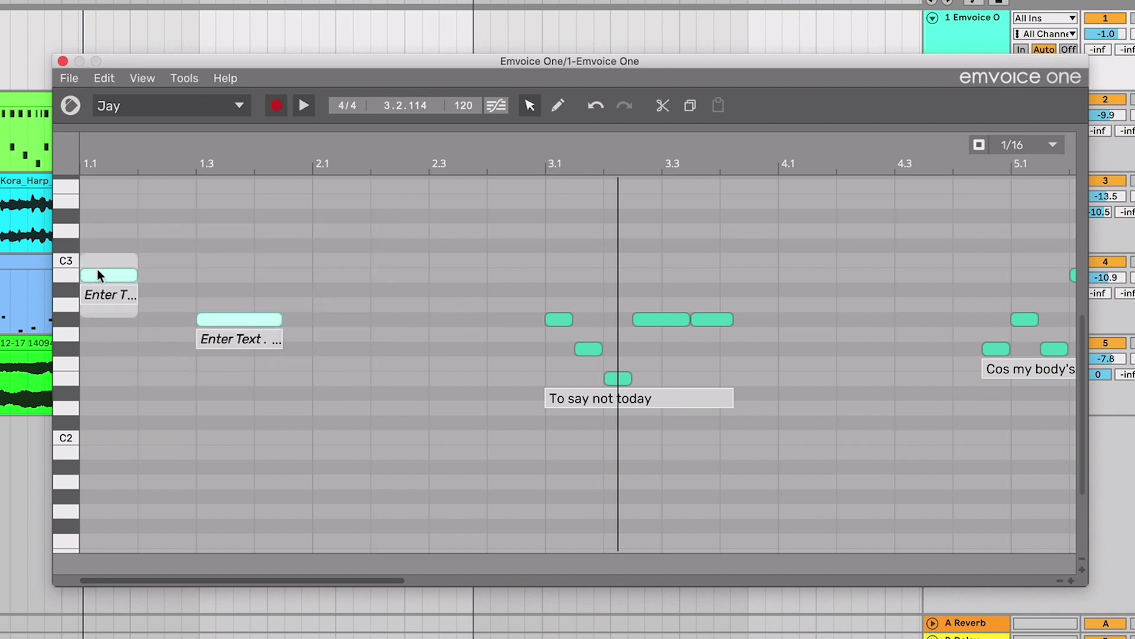
{"action": "left_click_drag", "start_coordinate": [97, 274], "coordinate": [102, 316]}
{"action": "left_click", "coordinate": [391, 488]}
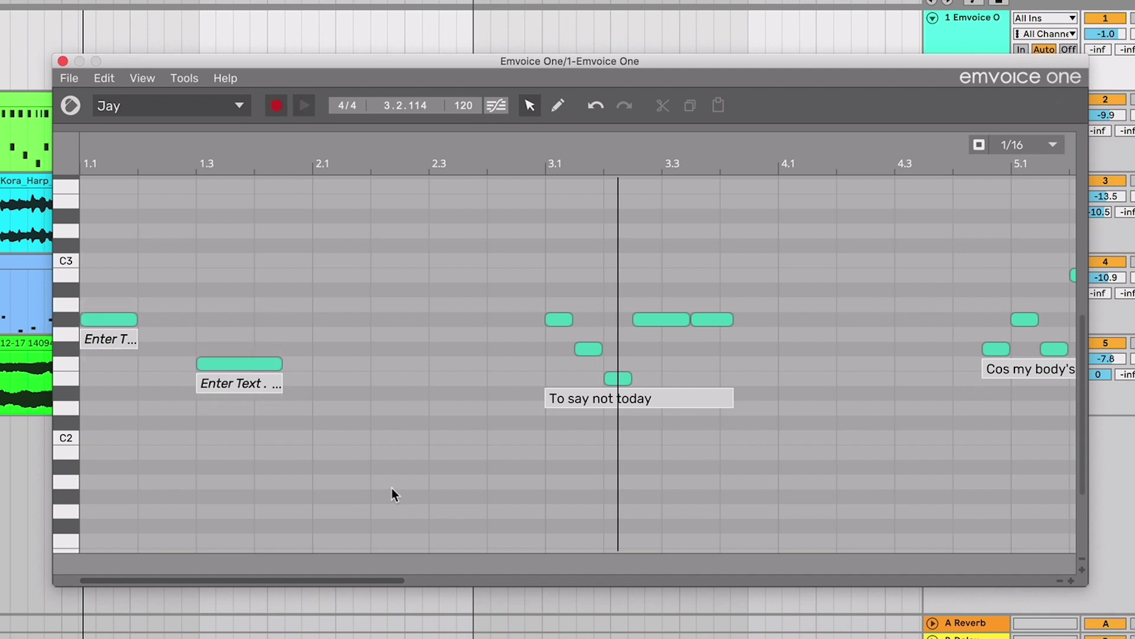
{"action": "left_click_drag", "start_coordinate": [240, 362], "coordinate": [224, 268]}
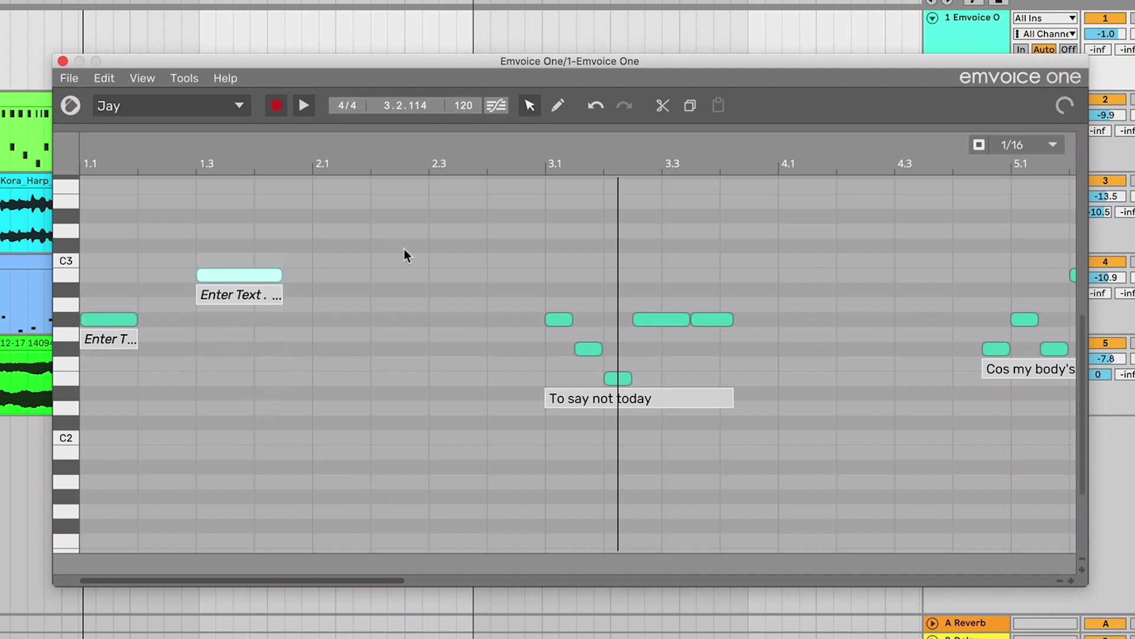
{"action": "key", "text": "space"}
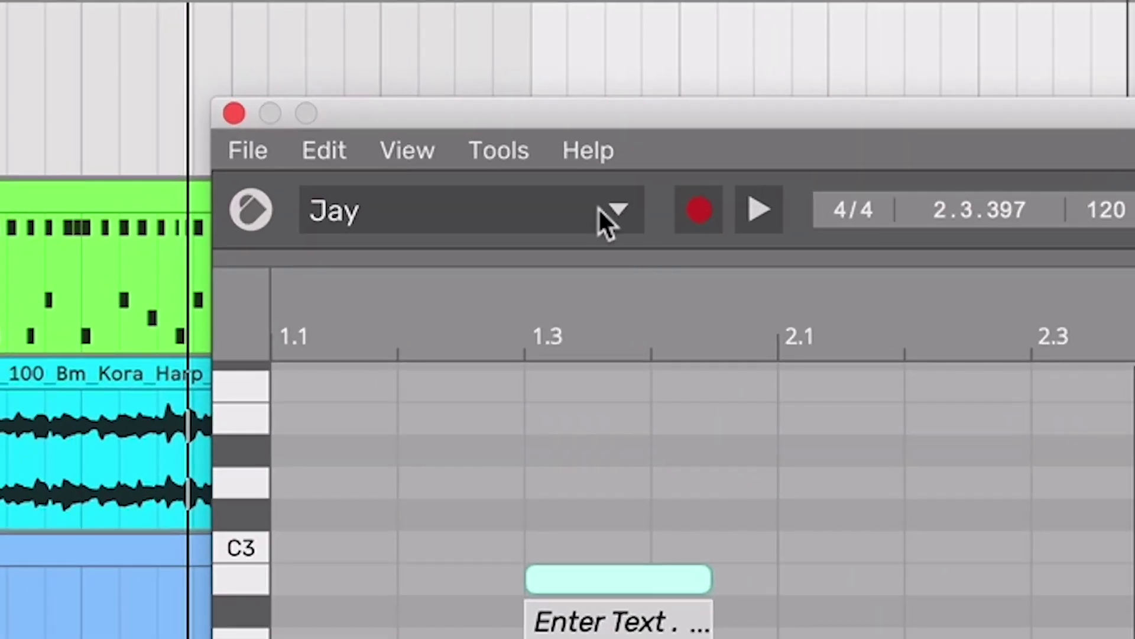
Choose Lucy as the singing voice and play the melody back.
{"action": "left_click", "coordinate": [230, 111]}
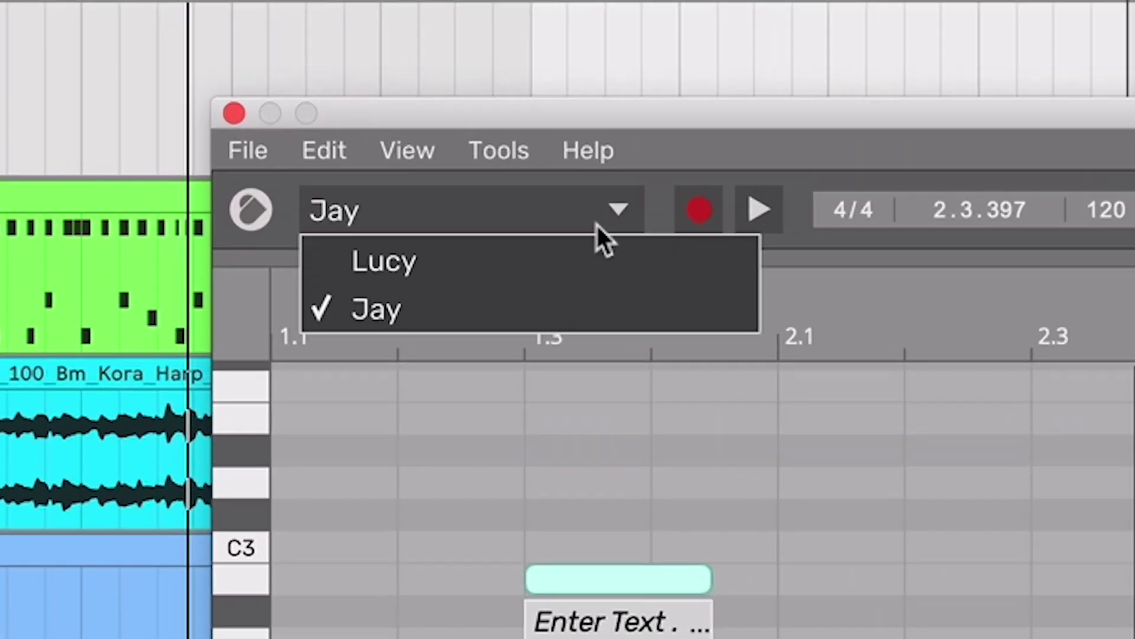
{"action": "left_click", "coordinate": [598, 272]}
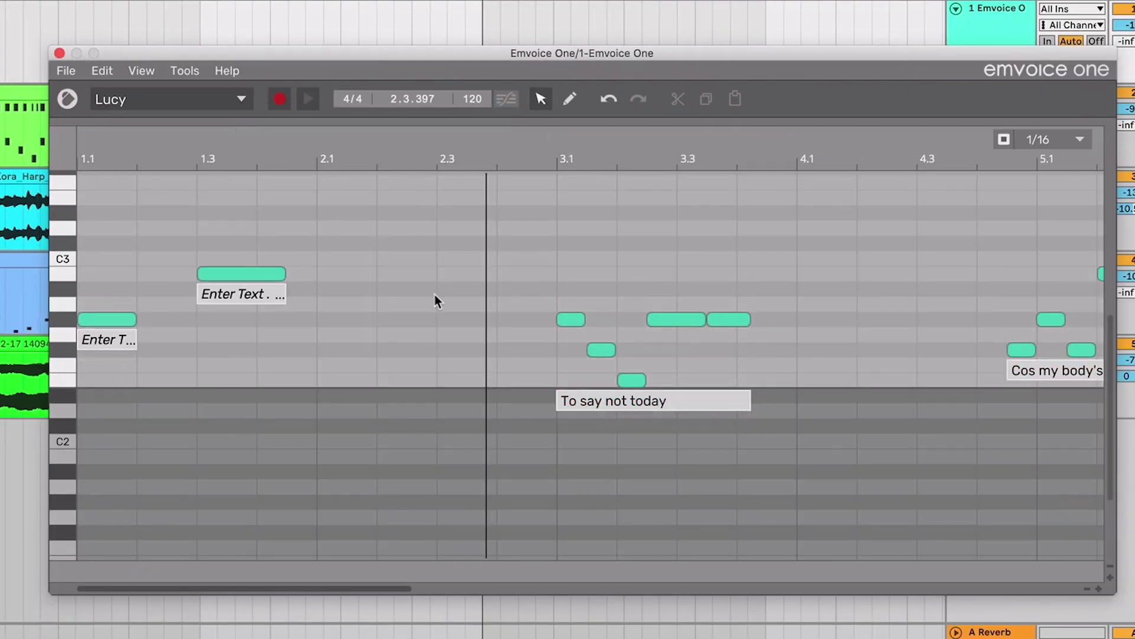
{"action": "key", "text": "space"}
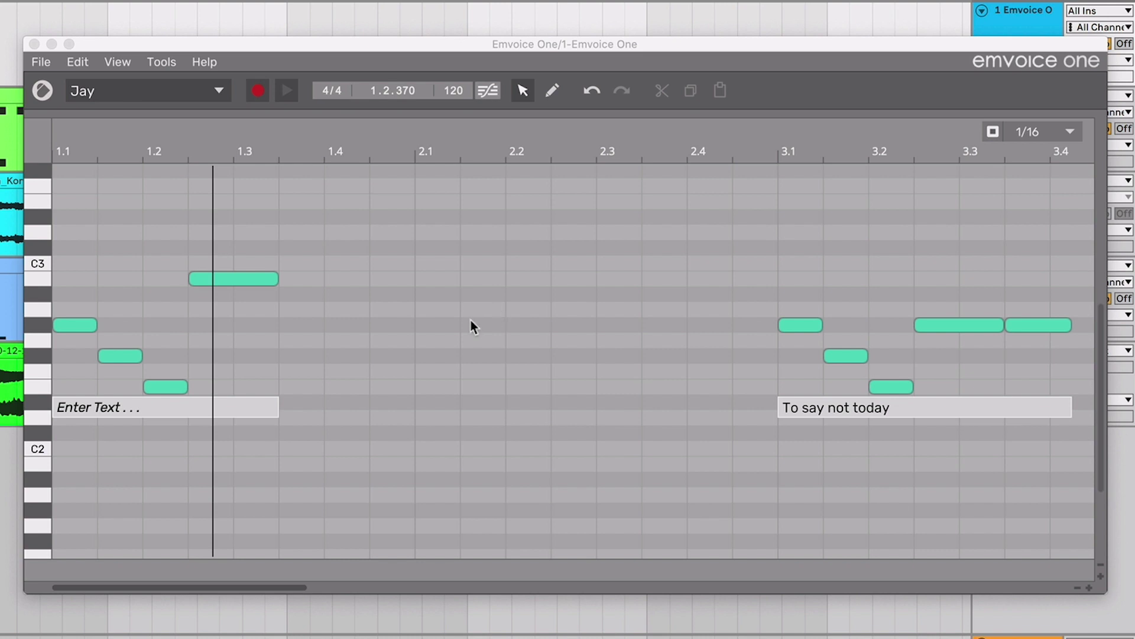
Enter the lyric 'I need a way' on bar 1's first four notes and play it back.
{"action": "left_click", "coordinate": [248, 412]}
{"action": "type", "text": "I"}
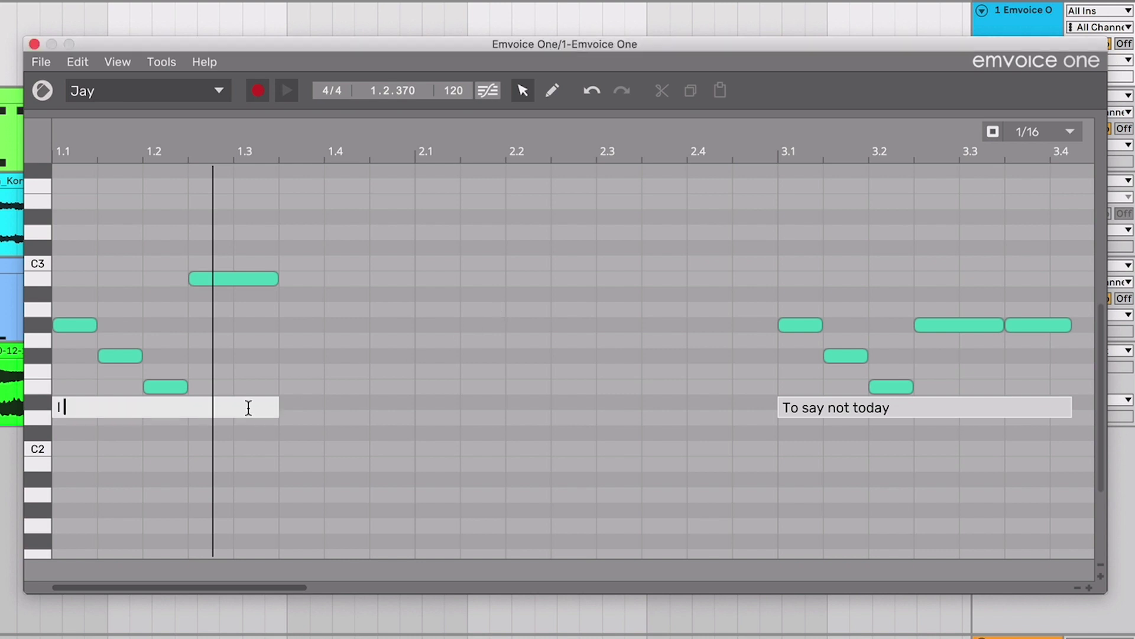
{"action": "type", "text": " need a way"}
{"action": "key", "text": "Return"}
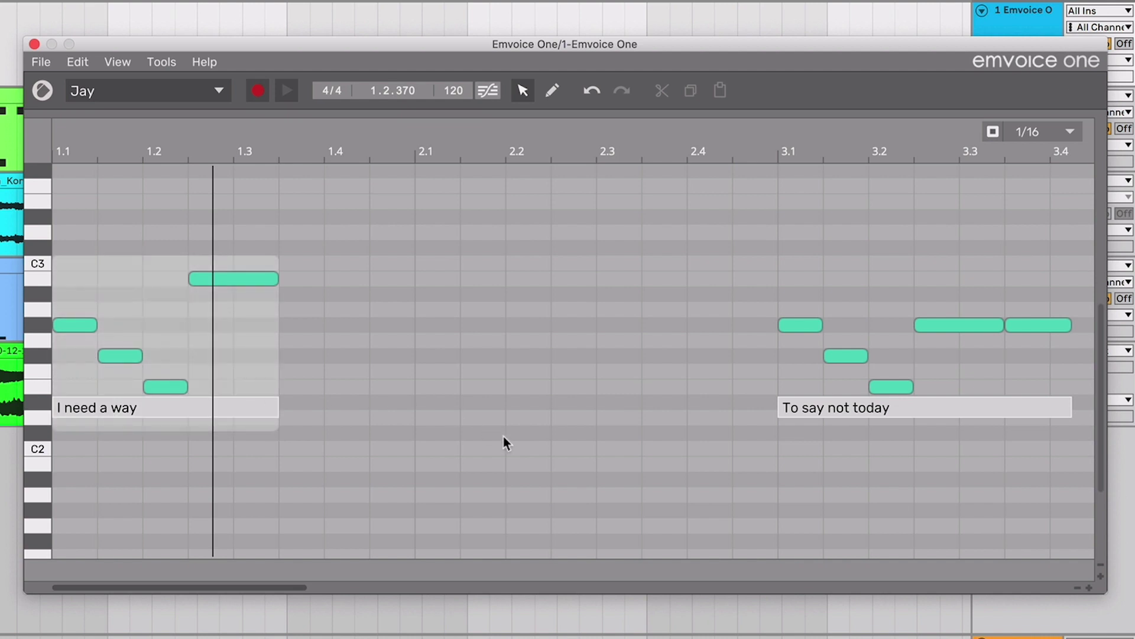
{"action": "key", "text": "space"}
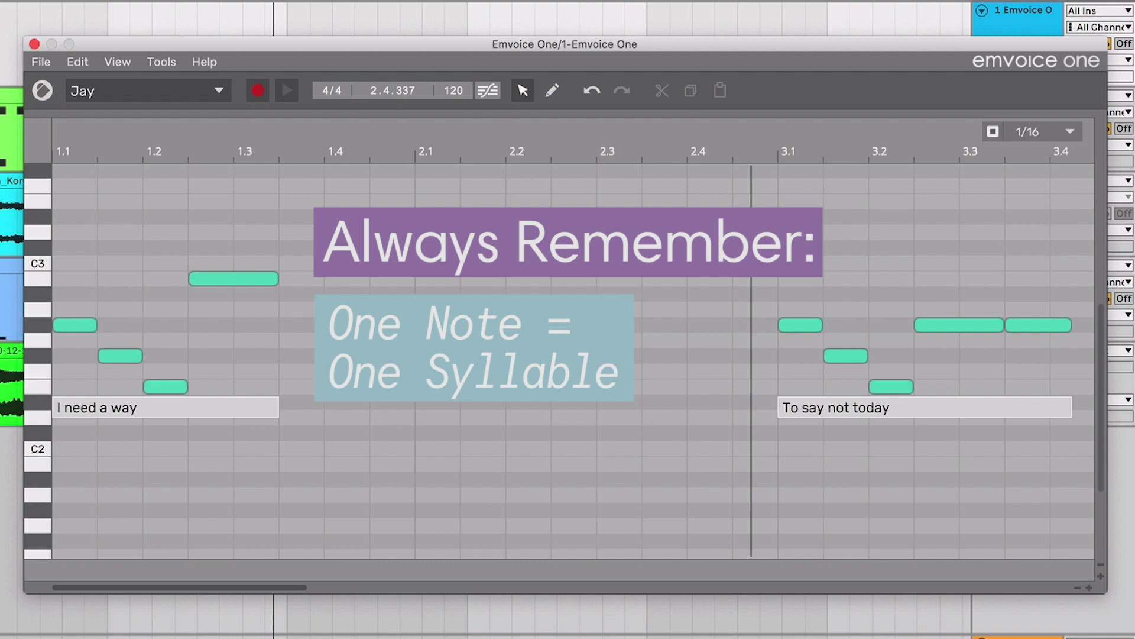
Add a note at beat 2.1 with the lyric 'Follow' and play it from just before bar 2.
{"action": "double_click", "coordinate": [421, 323]}
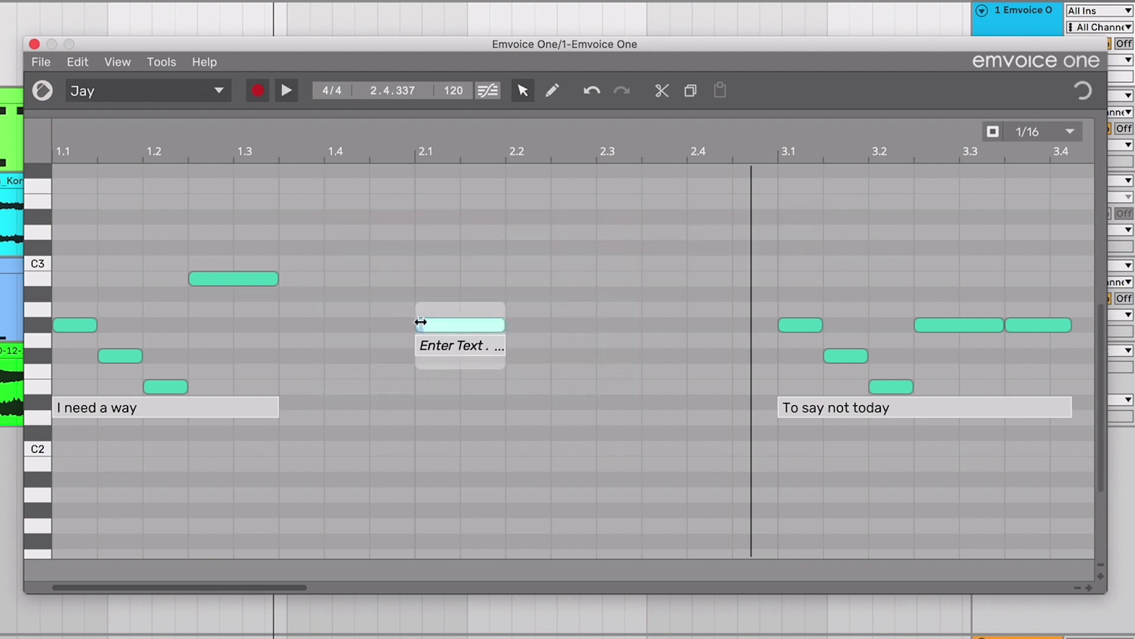
{"action": "left_click", "coordinate": [478, 348]}
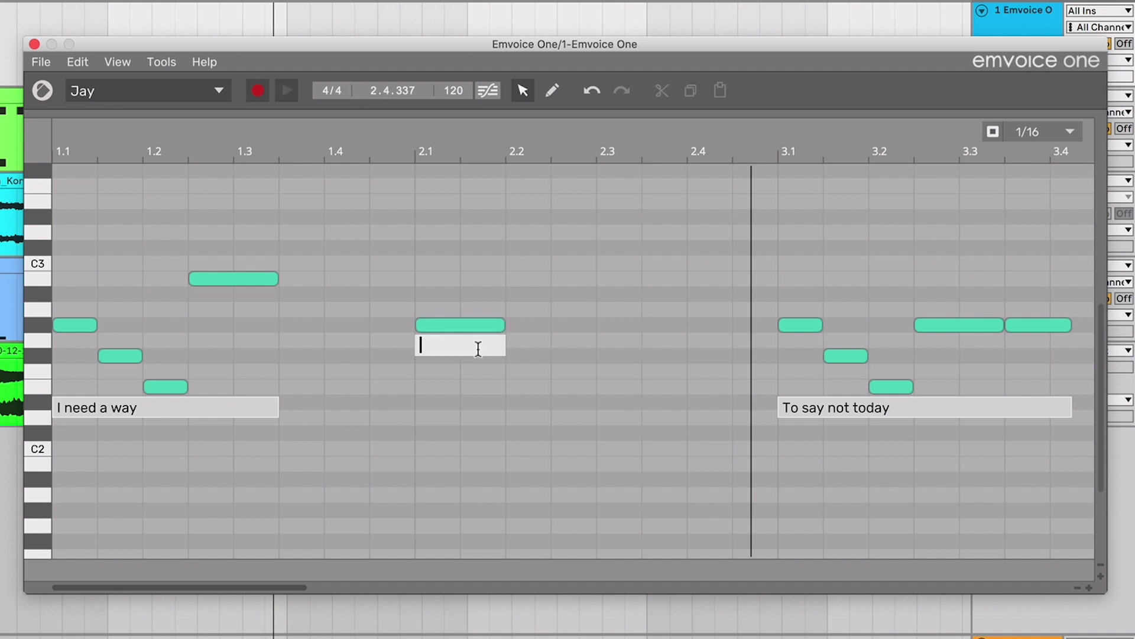
{"action": "type", "text": "Follow"}
{"action": "left_click", "coordinate": [62, 19]}
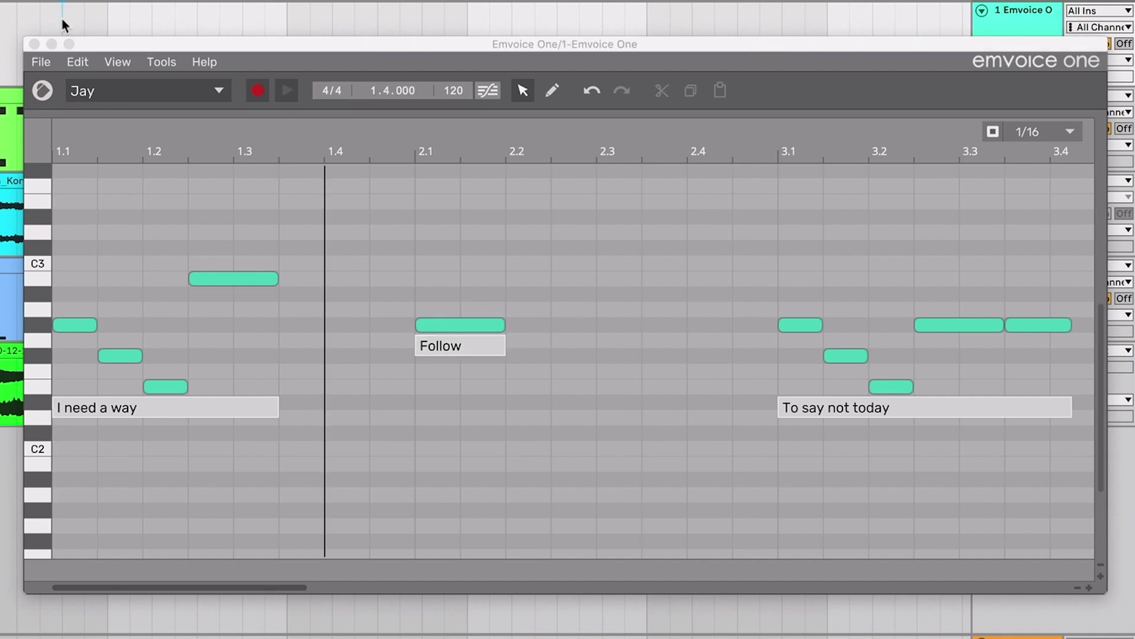
{"action": "key", "text": "space"}
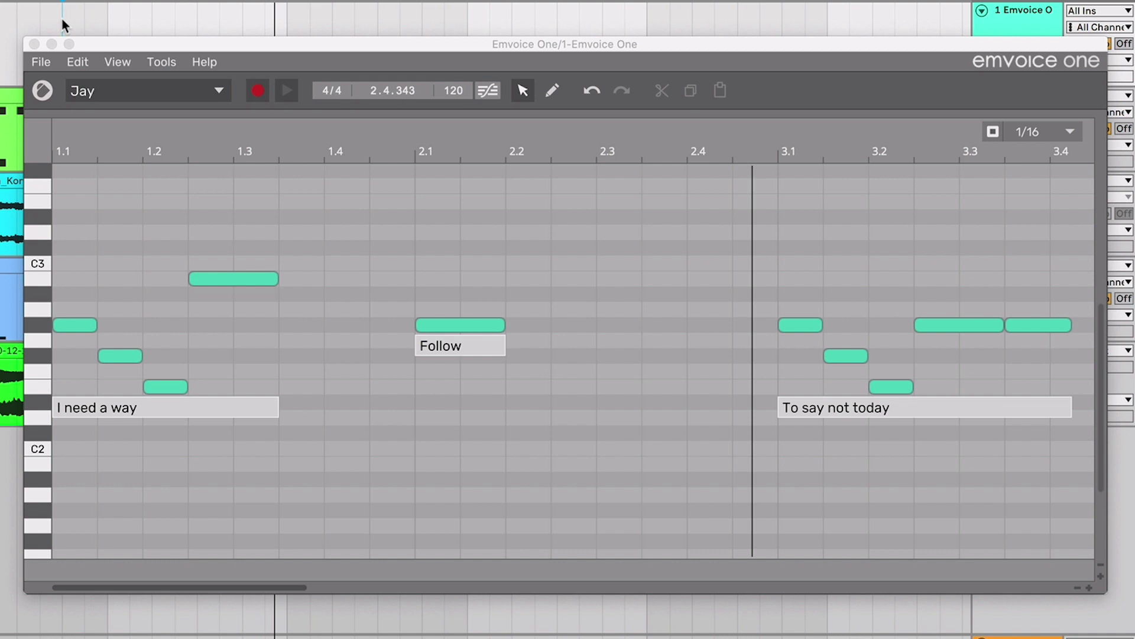
Add a second note after the Follow note, change the lyric to 'Find', and play it.
{"action": "double_click", "coordinate": [520, 325]}
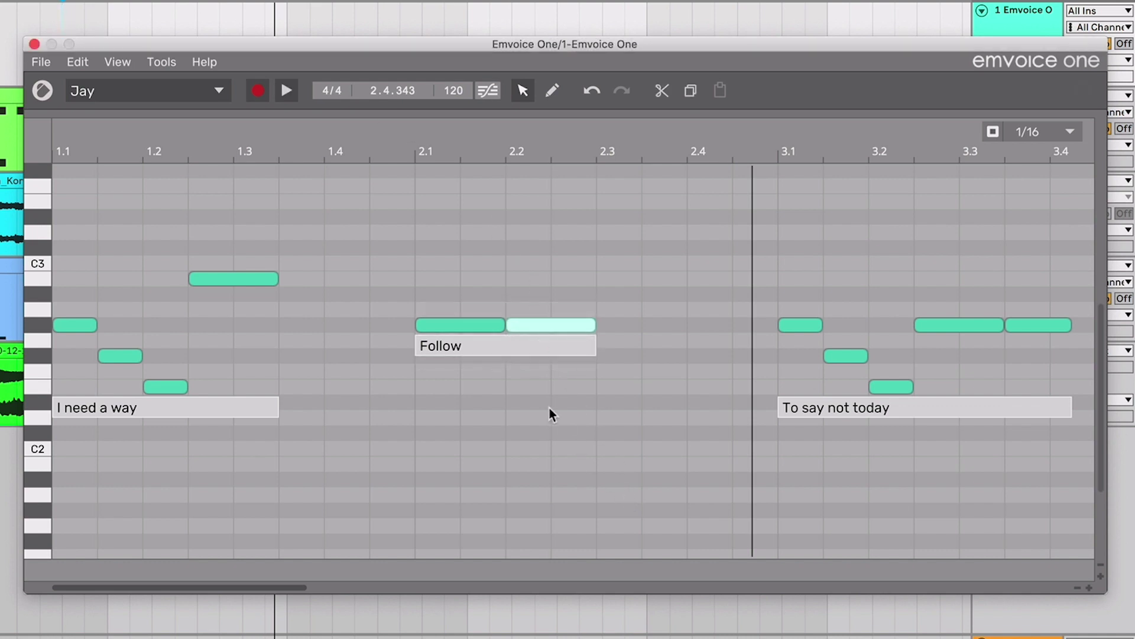
{"action": "double_click", "coordinate": [521, 352]}
{"action": "double_click", "coordinate": [517, 345]}
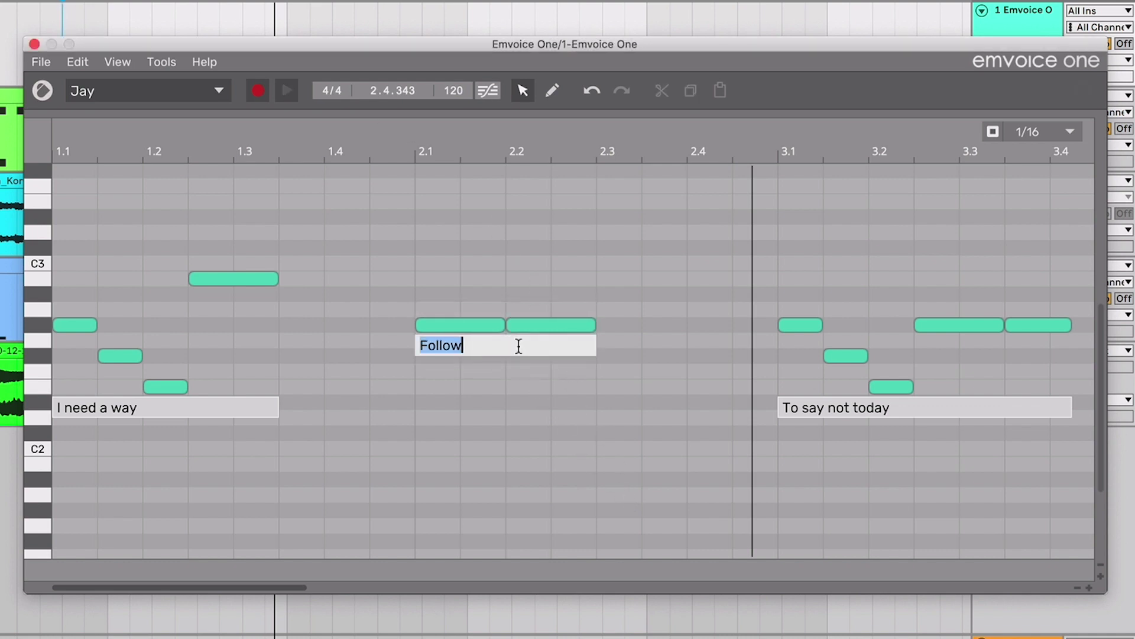
{"action": "type", "text": "Find"}
{"action": "left_click", "coordinate": [683, 504]}
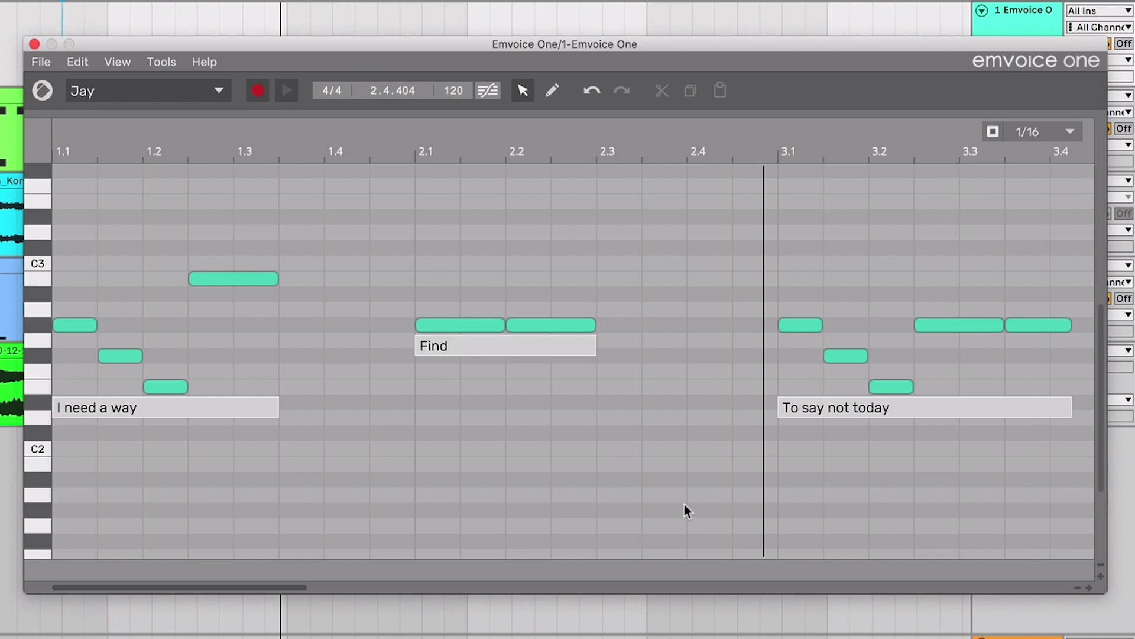
{"action": "key", "text": "space"}
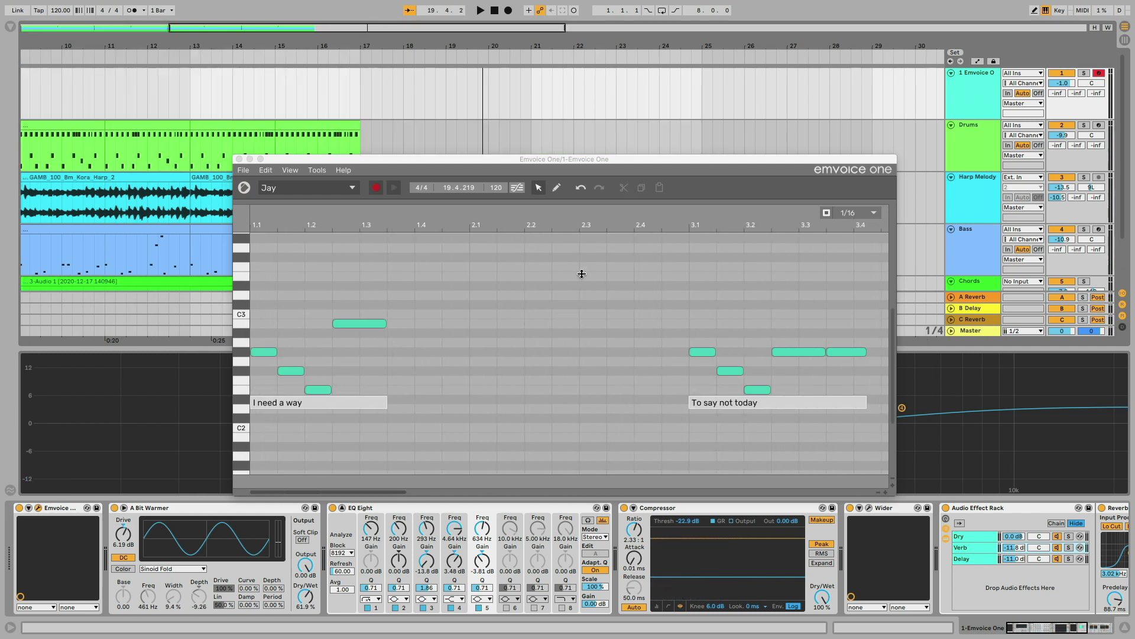
Add a new note just after the 'I need a way' phrase, undoing a misplaced first attempt.
{"action": "left_click", "coordinate": [477, 328]}
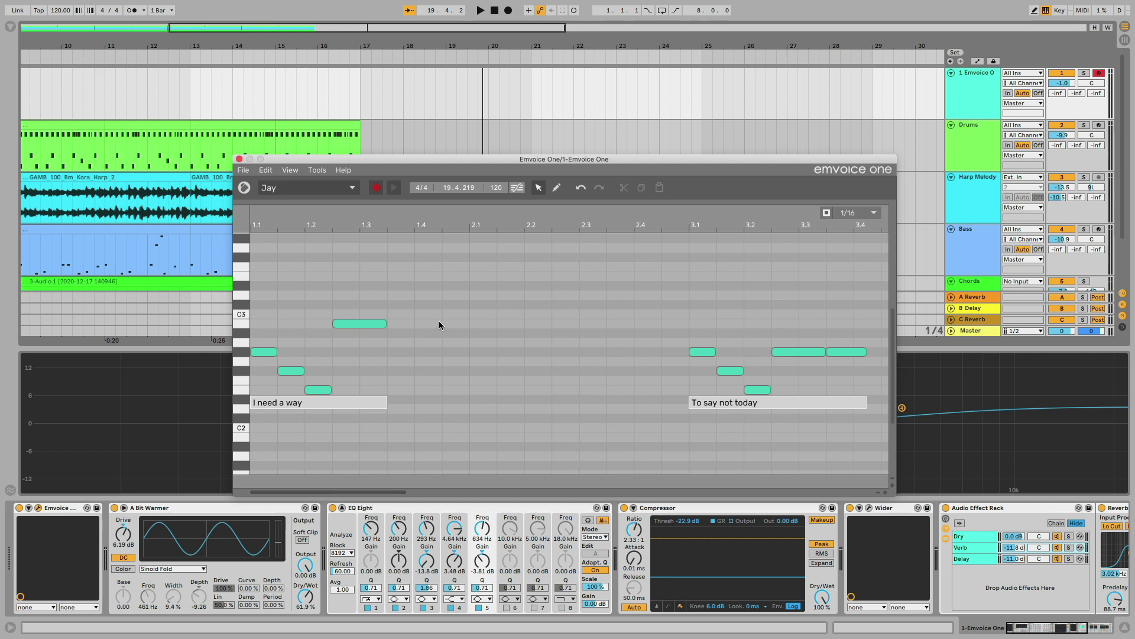
{"action": "double_click", "coordinate": [401, 329]}
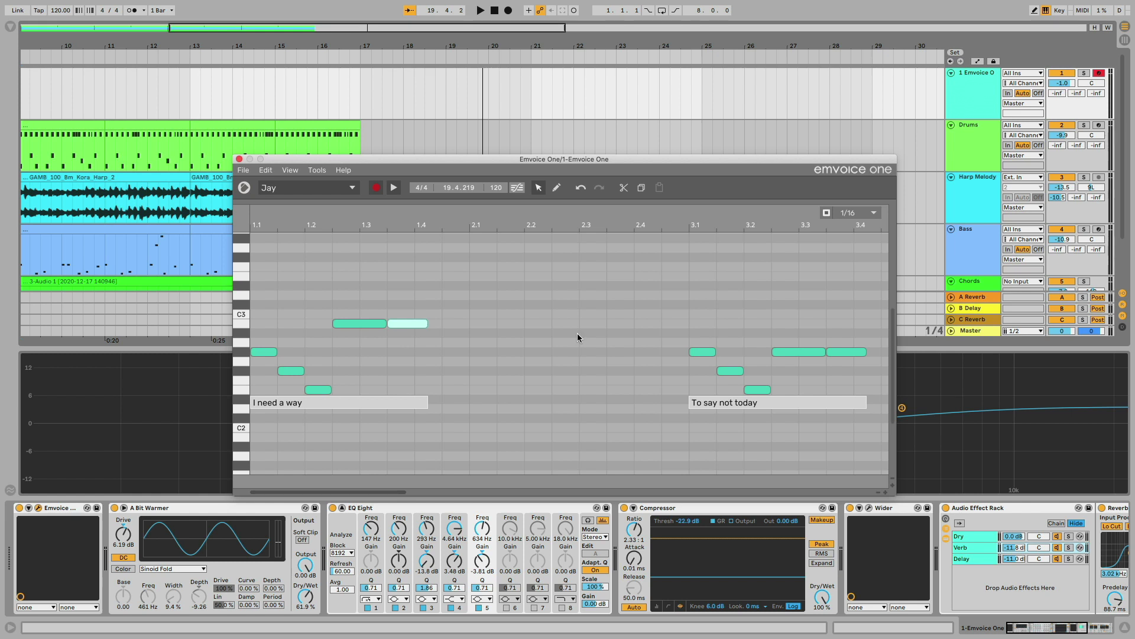
{"action": "left_click", "coordinate": [581, 188]}
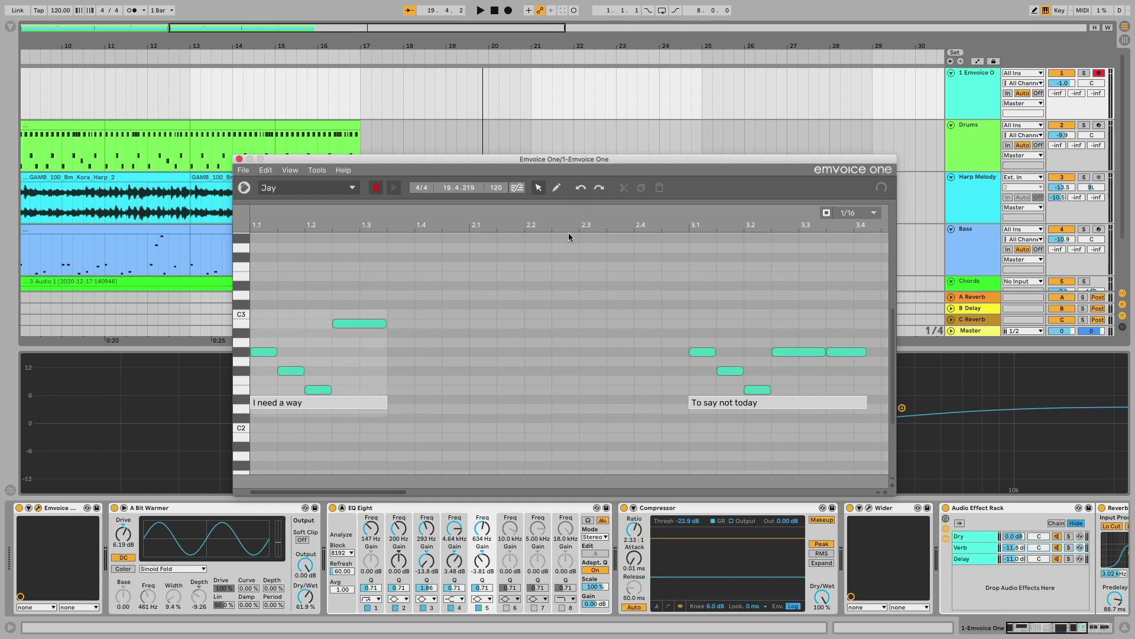
{"action": "double_click", "coordinate": [441, 322]}
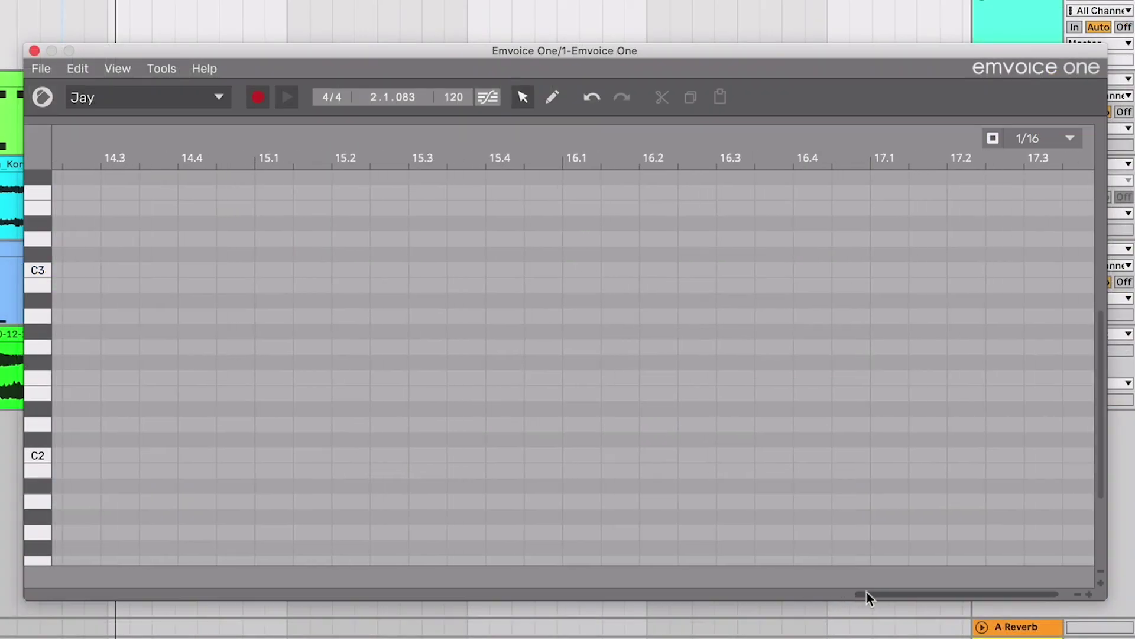
Draw three notes in bar 16, shortening the second, and give them the lyric 'Bar sixteen'.
{"action": "double_click", "coordinate": [569, 331]}
{"action": "double_click", "coordinate": [658, 360]}
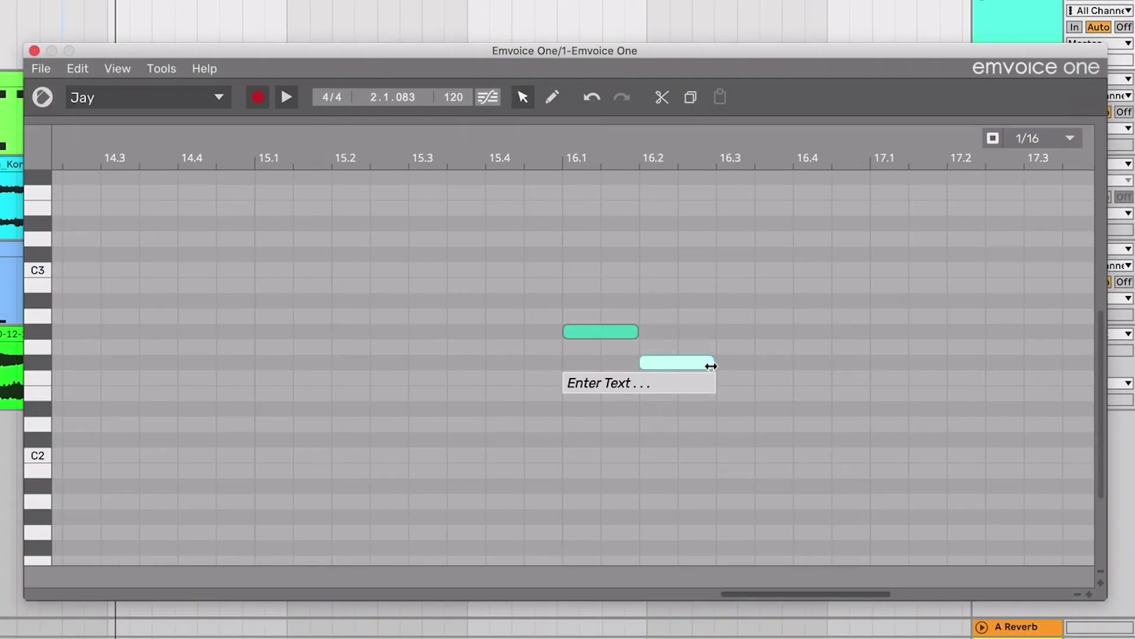
{"action": "left_click_drag", "start_coordinate": [716, 362], "coordinate": [677, 362]}
{"action": "double_click", "coordinate": [691, 363]}
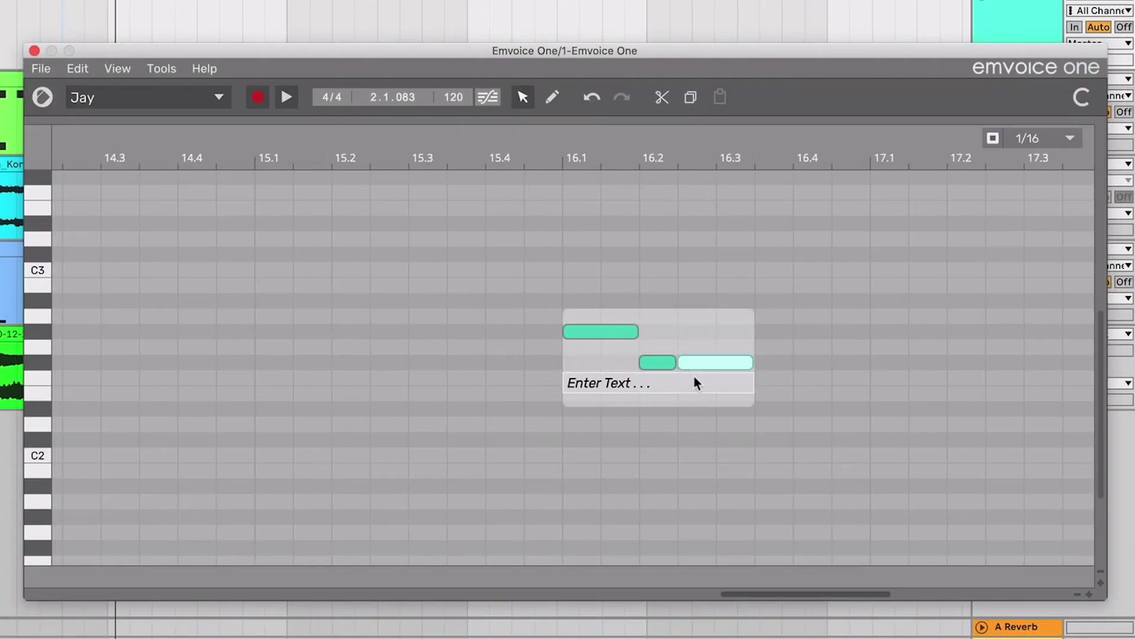
{"action": "type", "text": "Bar sixteen"}
{"action": "key", "text": "Return"}
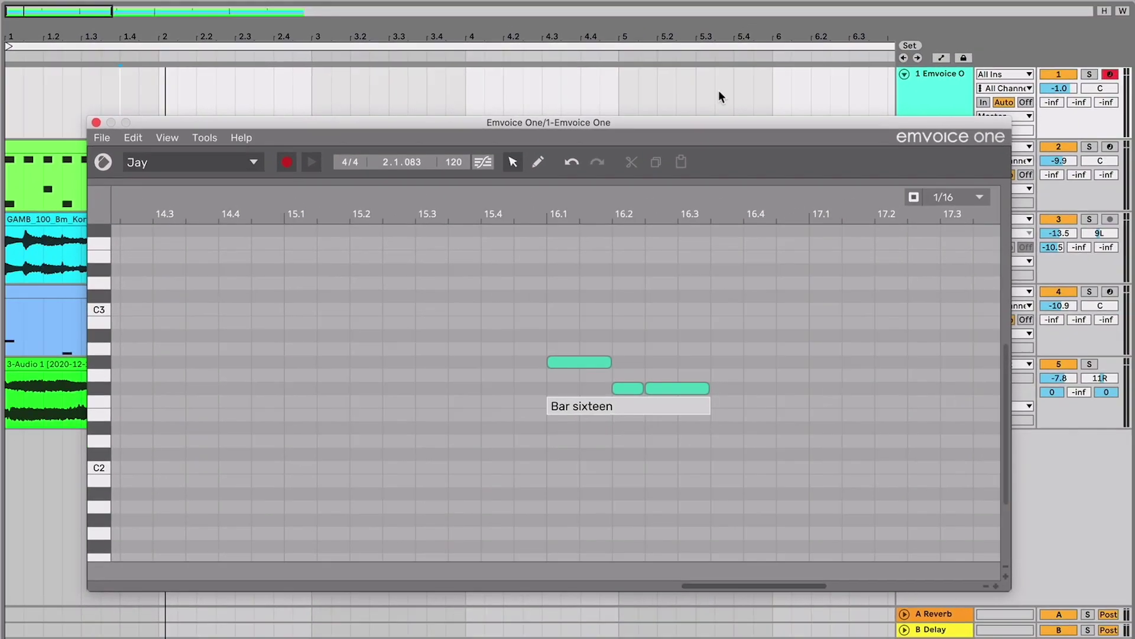
Play the phrase back from bar 16, then play the song from the beginning.
{"action": "left_click", "coordinate": [592, 87]}
{"action": "scroll", "coordinate": [591, 87], "scroll_direction": "right", "scroll_amount": 10}
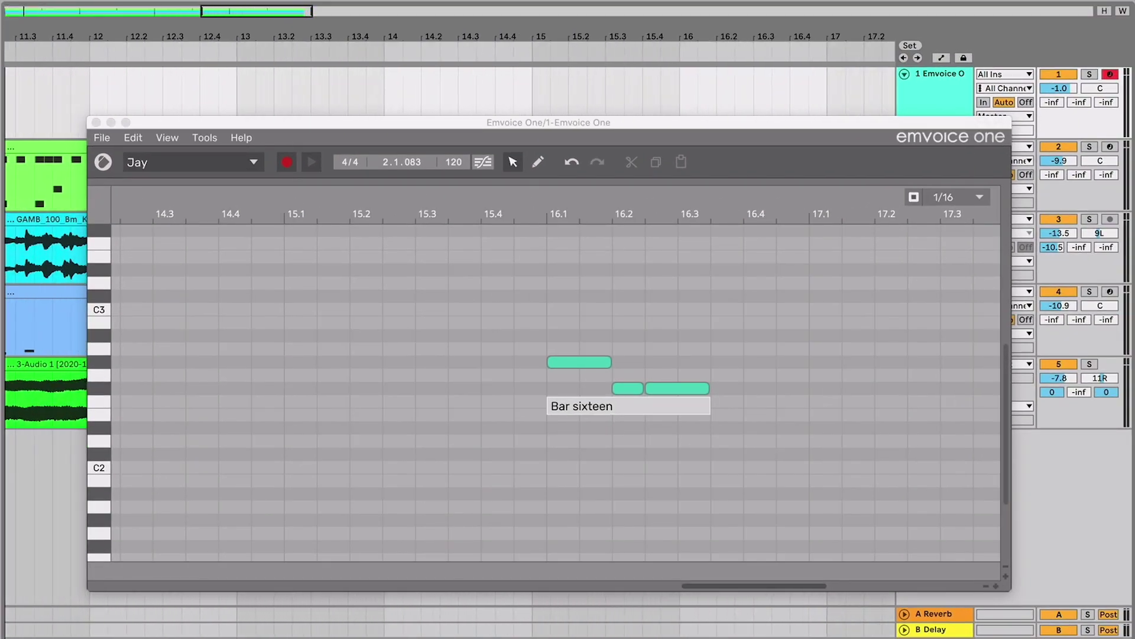
{"action": "key", "text": "space"}
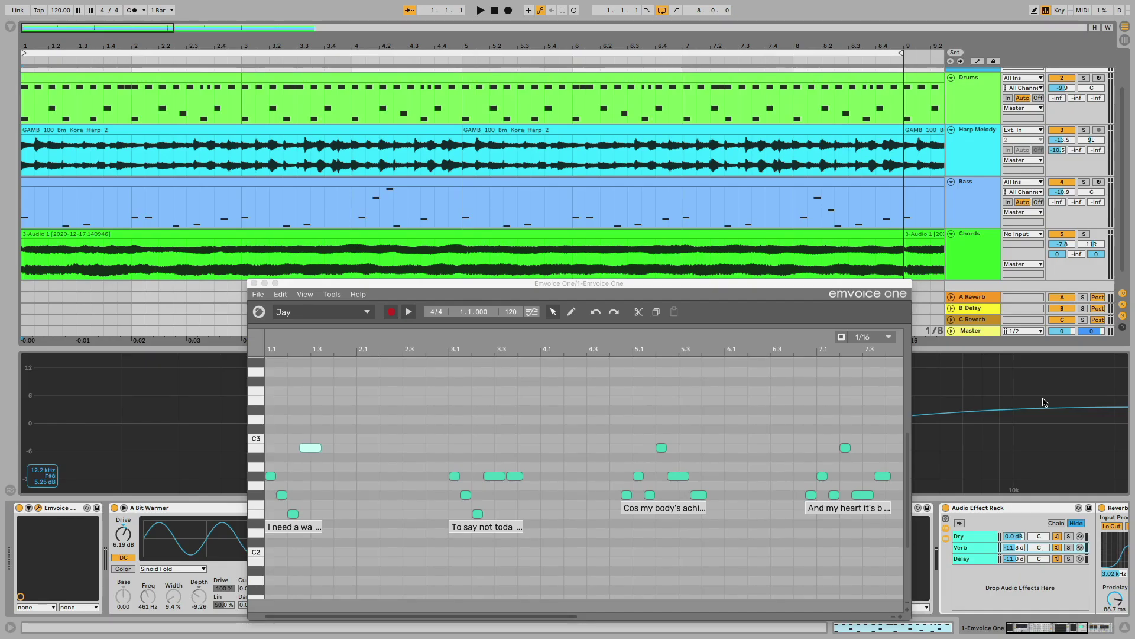
{"action": "key", "text": "space"}
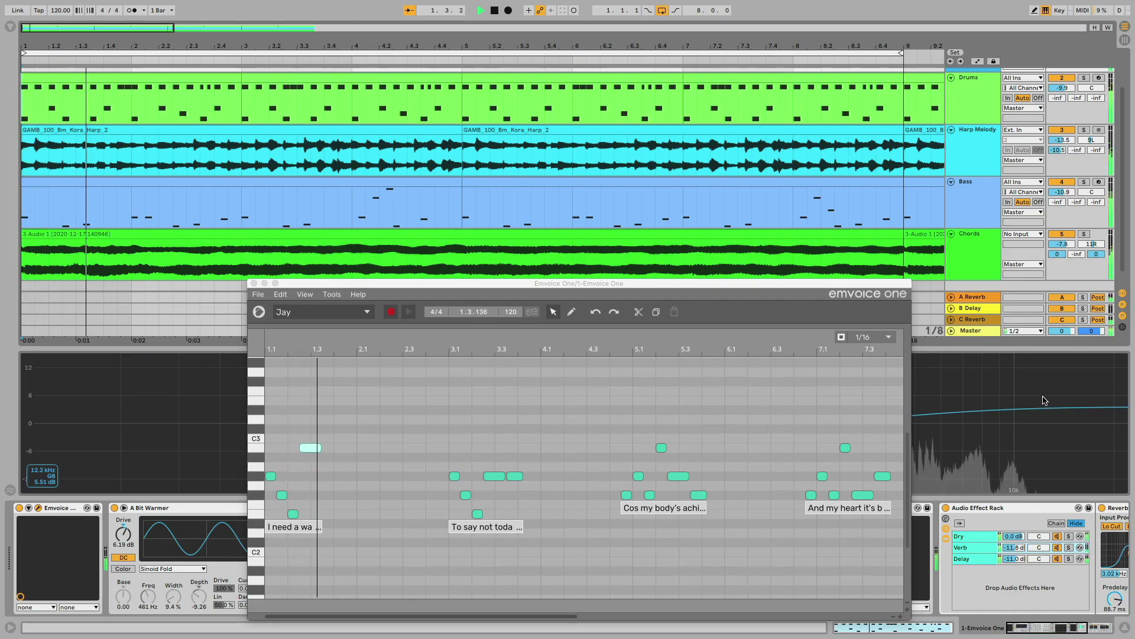